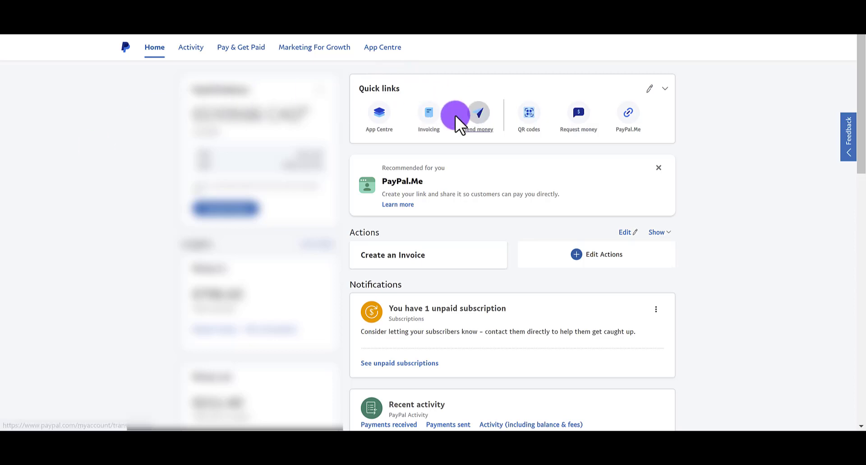
- Go to Invoicing's Recurring Series list and start a new recurring series
click(229, 50)
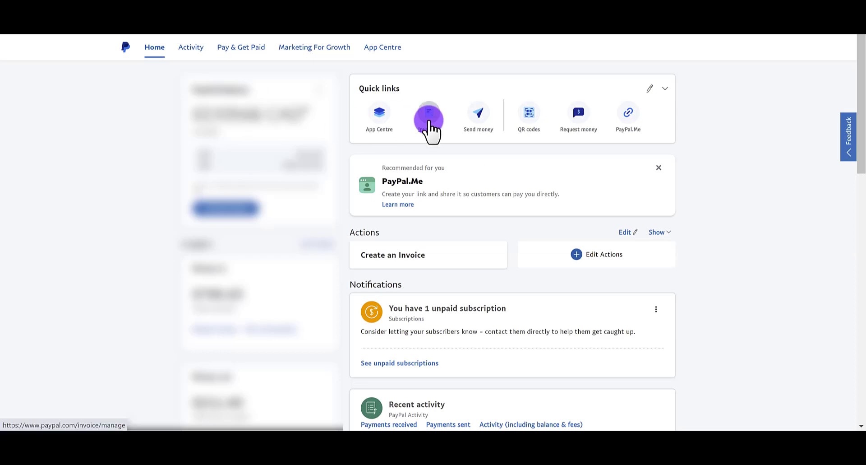
click(428, 120)
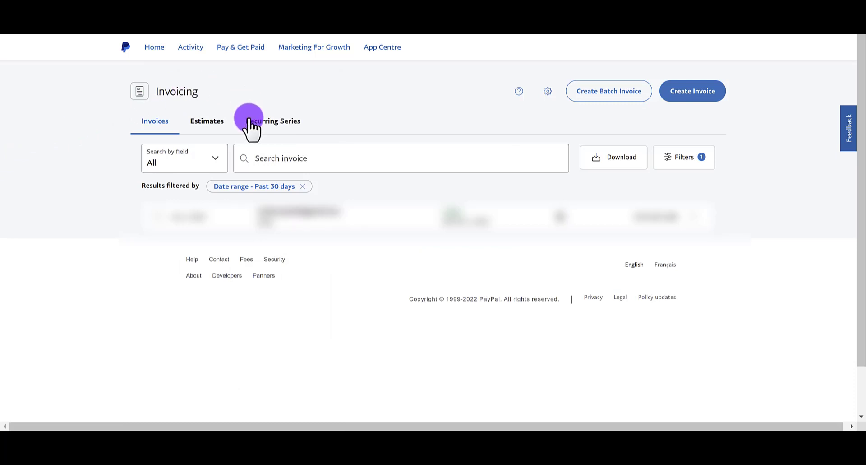
click(266, 126)
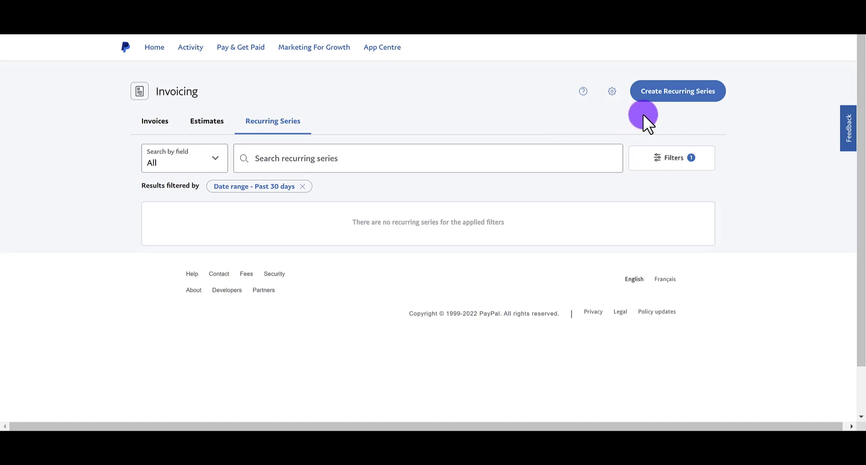
click(667, 97)
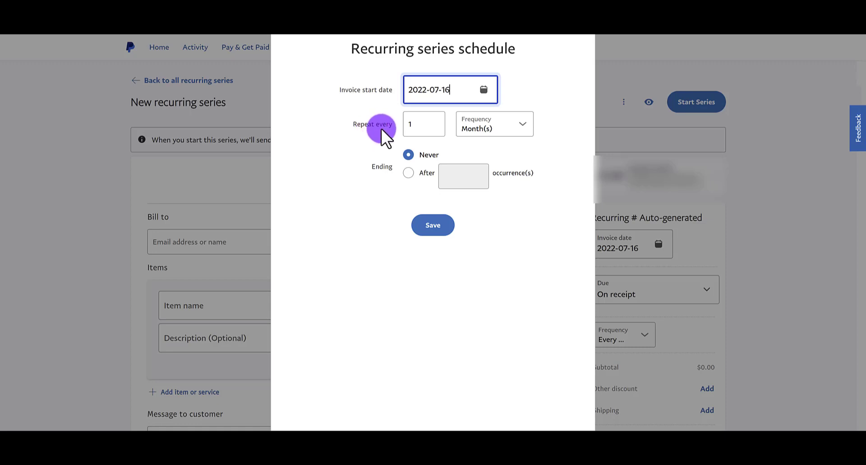
- Schedule the series to start 2022-07-16, repeat every 1 month, never end, and save
click(522, 128)
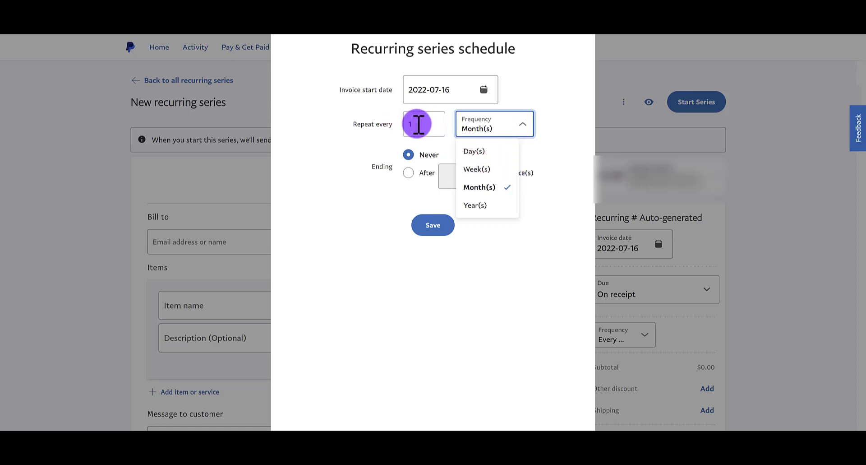
click(562, 124)
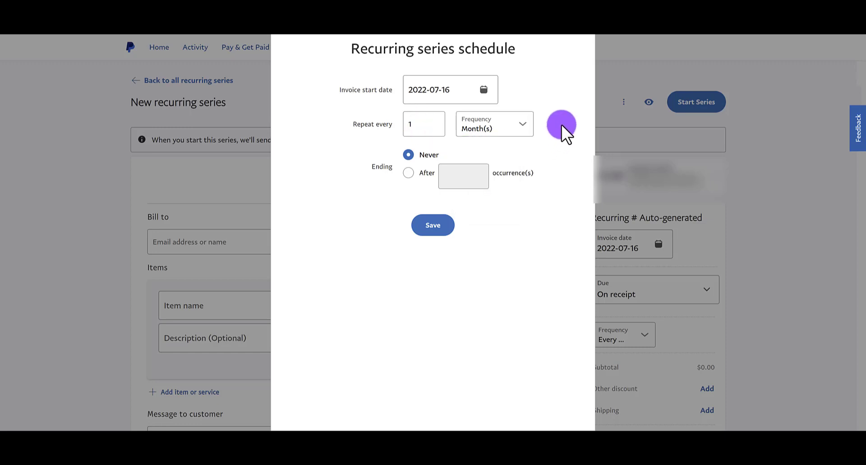
click(408, 174)
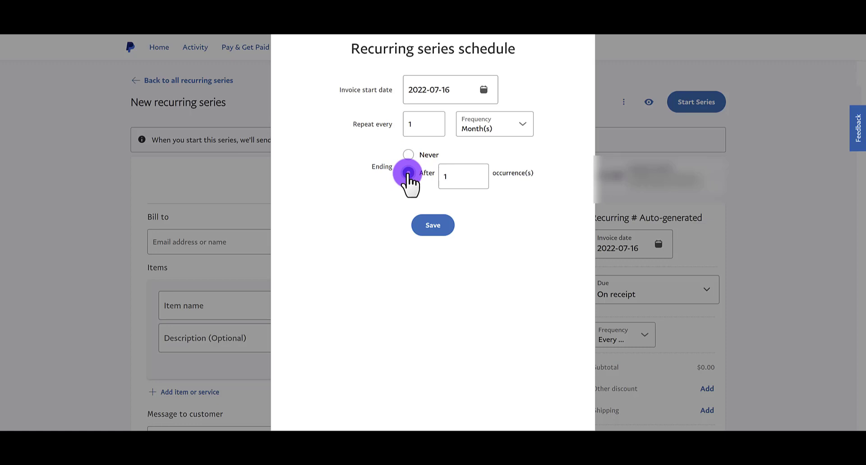
click(456, 175)
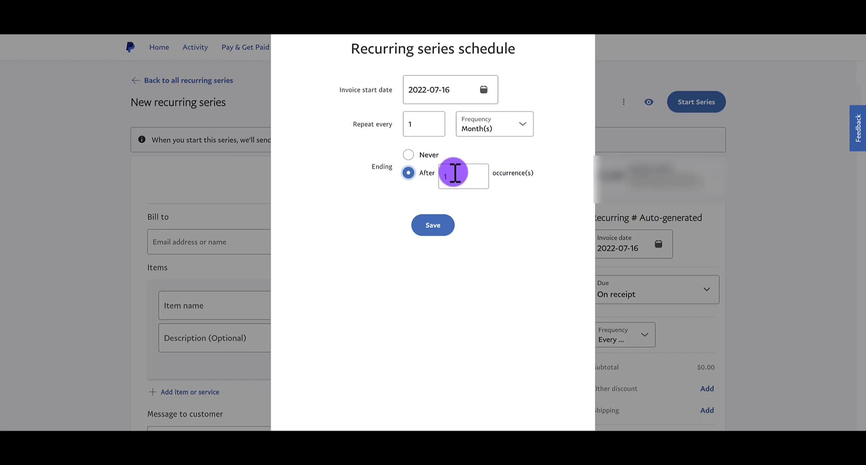
key(BackSpace)
text(1)
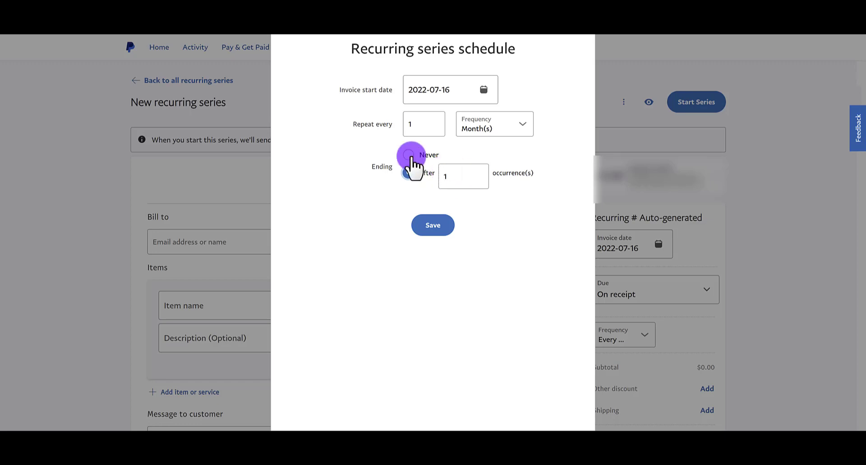
click(408, 155)
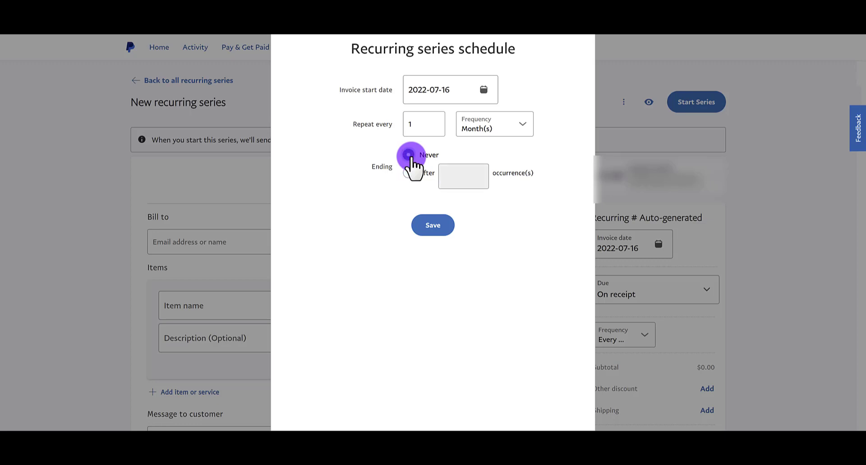
click(436, 227)
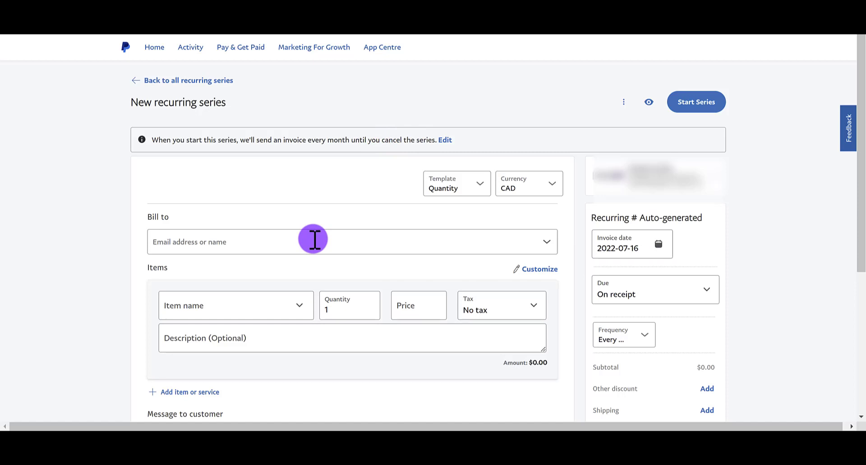
- Bill the chosen customer for one 'Youtube Video' item priced at 10
click(314, 239)
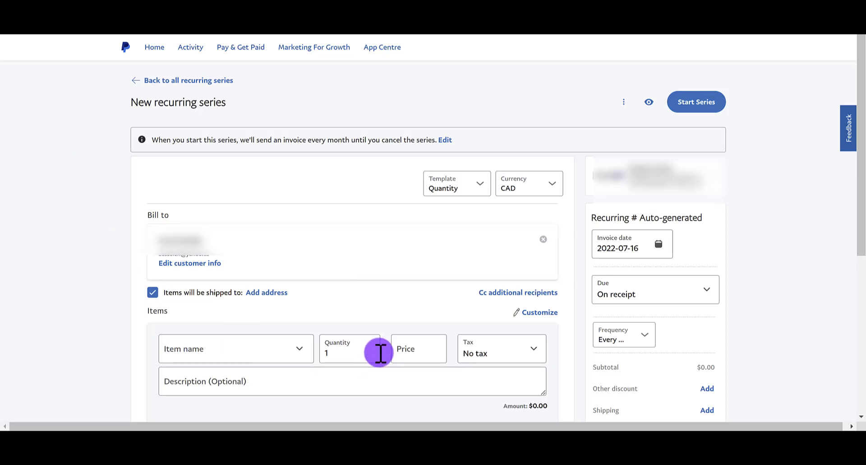
click(407, 354)
text(10)
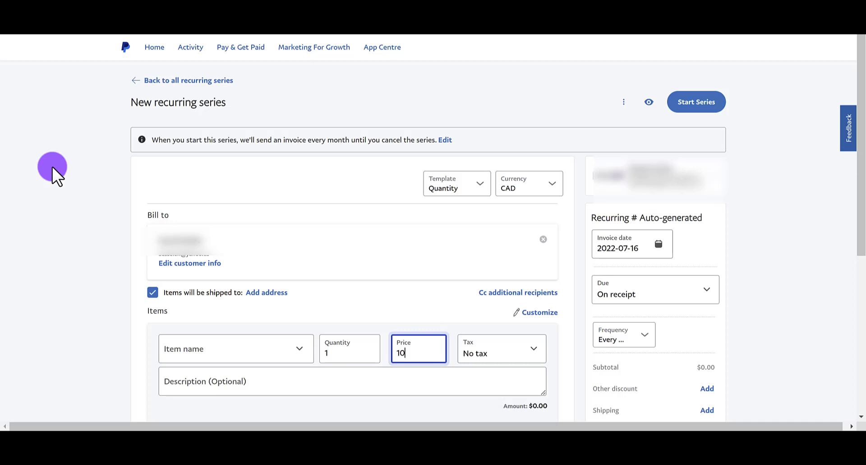
click(480, 192)
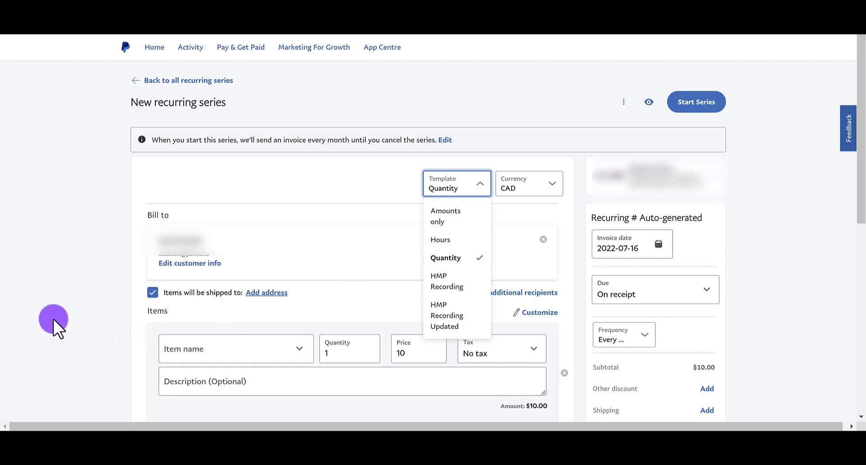
click(78, 332)
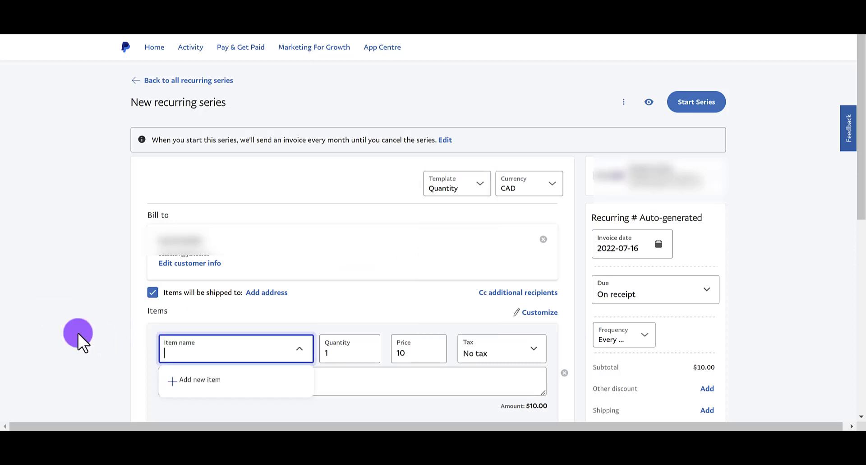
text(Youtube Video)
click(44, 305)
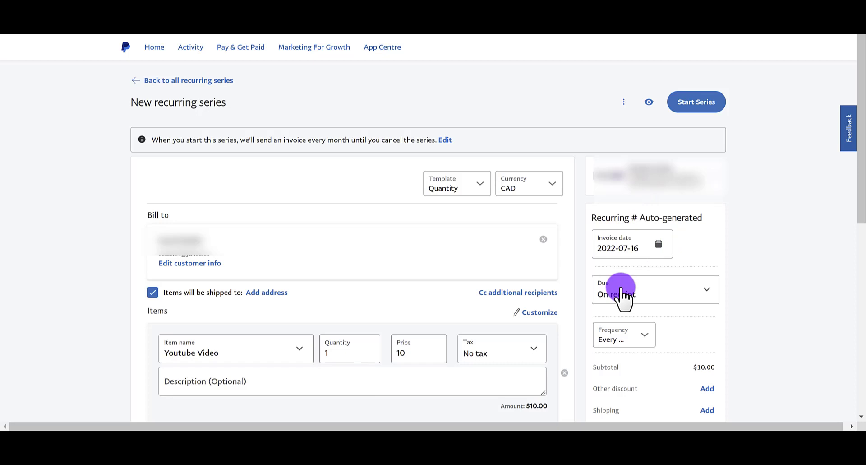
- Keep payment due on receipt and the monthly frequency unchanged
click(697, 297)
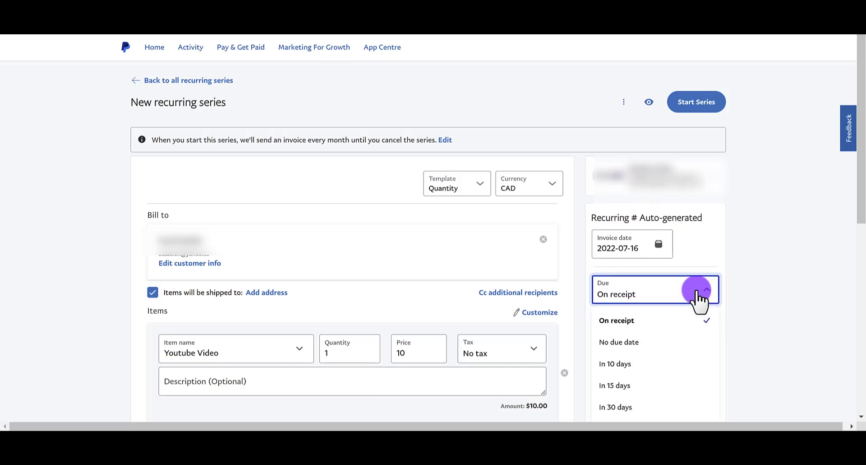
click(758, 291)
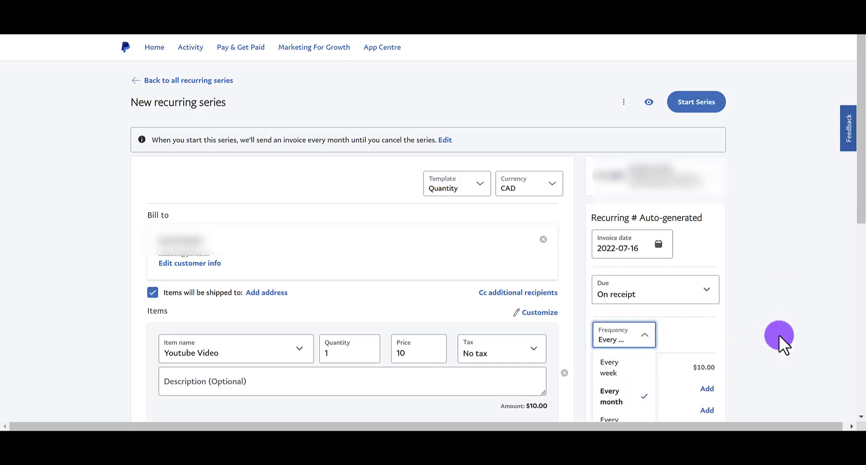
click(793, 324)
scroll(793, 324, down, 4)
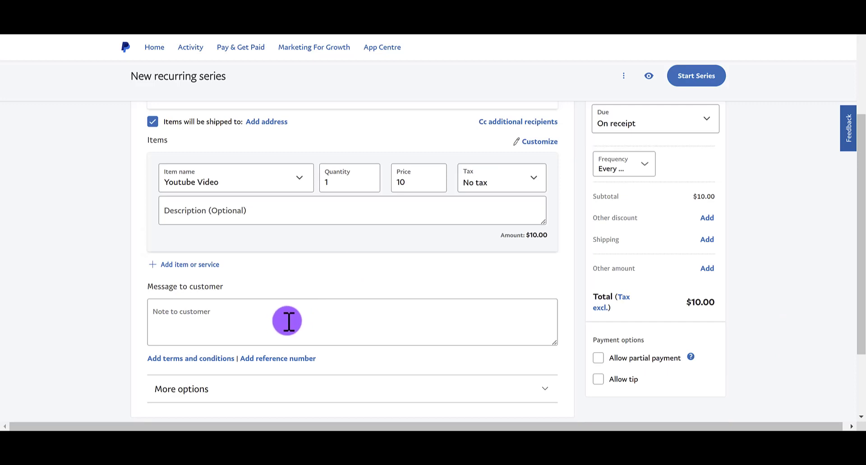
- Write a thank-you message to the customer in the note and reveal More options
click(287, 321)
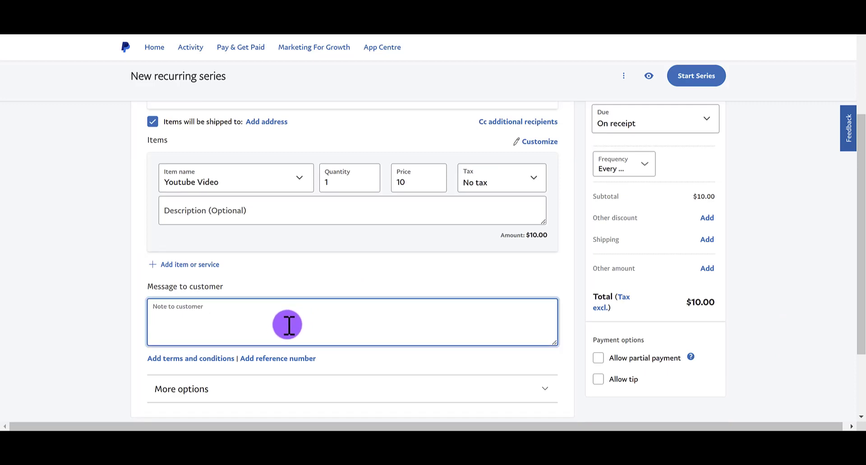
text(T)
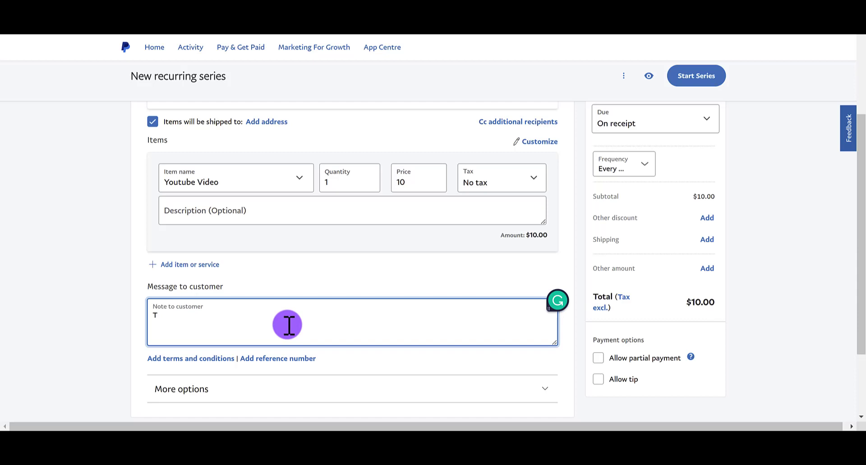
text(hank you so much Auret!)
click(223, 391)
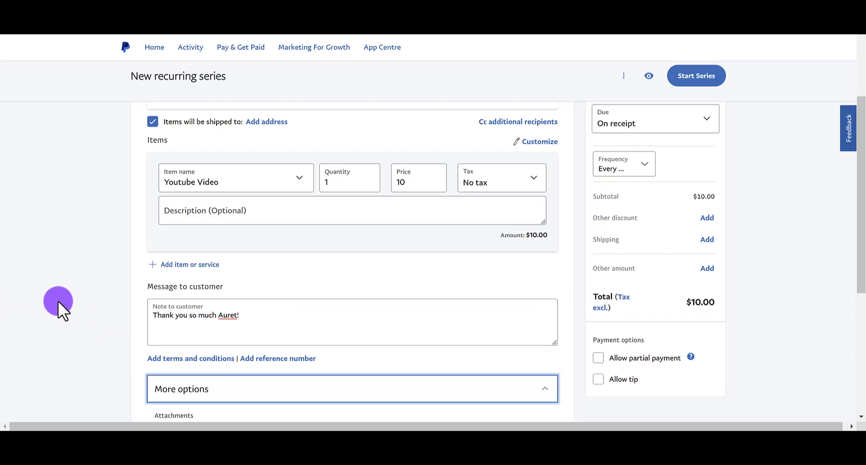
scroll(52, 295, down, 4)
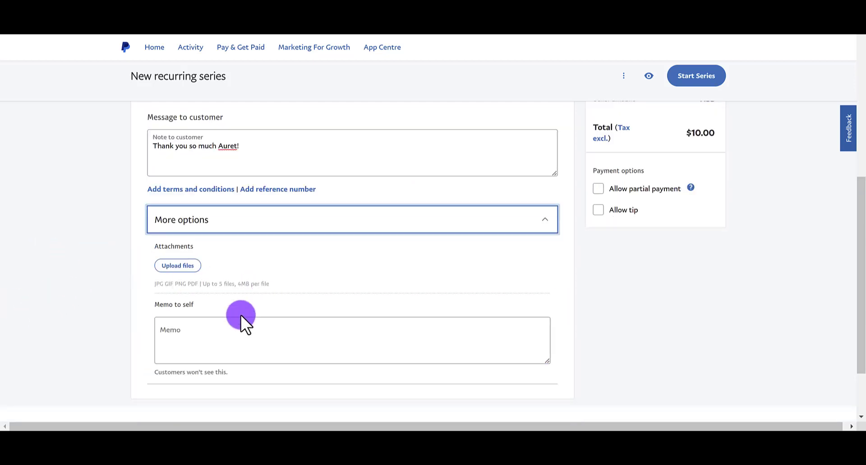
- Enter 'Youtube Video' as the private memo to self
click(325, 345)
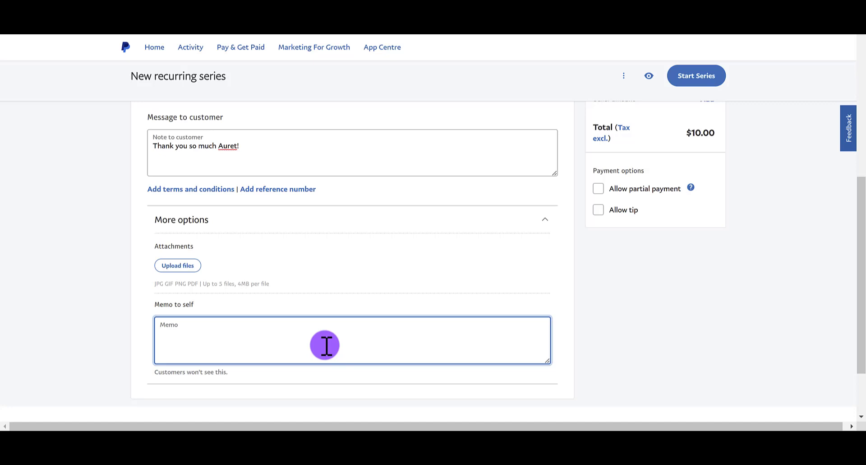
text(Youtube )
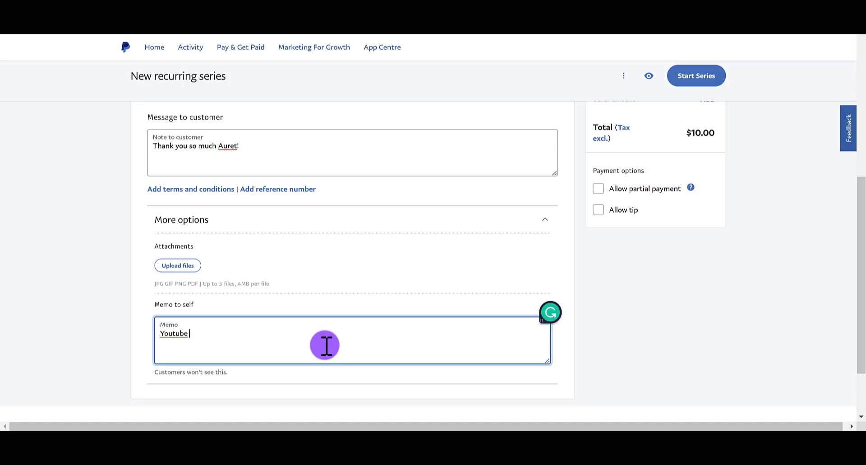
text(Videpo)
key(BackSpace)
key(BackSpace)
text(o)
click(650, 291)
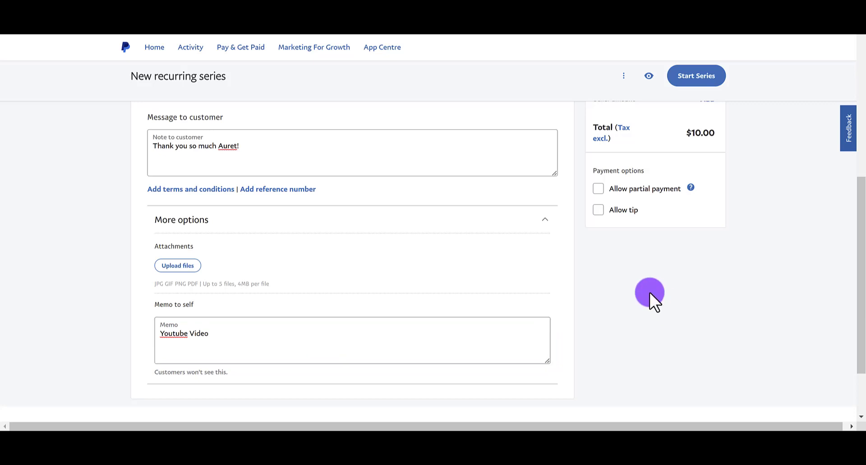
- Enable the Allow tip payment option on the recurring invoice
click(598, 211)
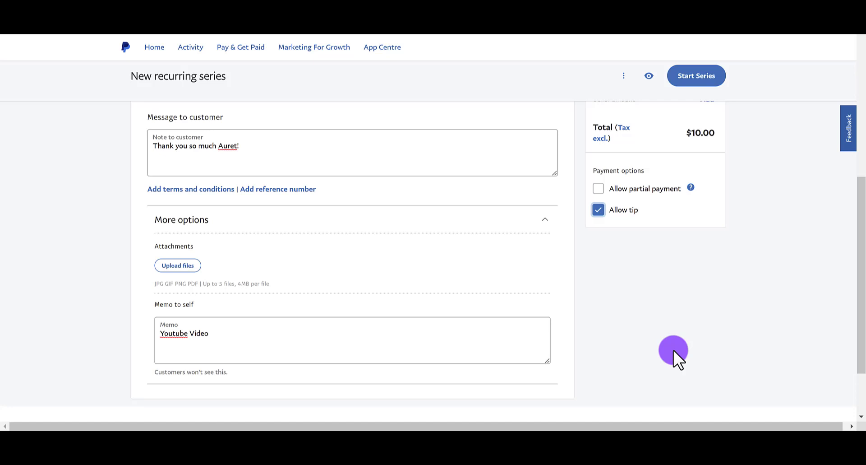
scroll(838, 391, up, 10)
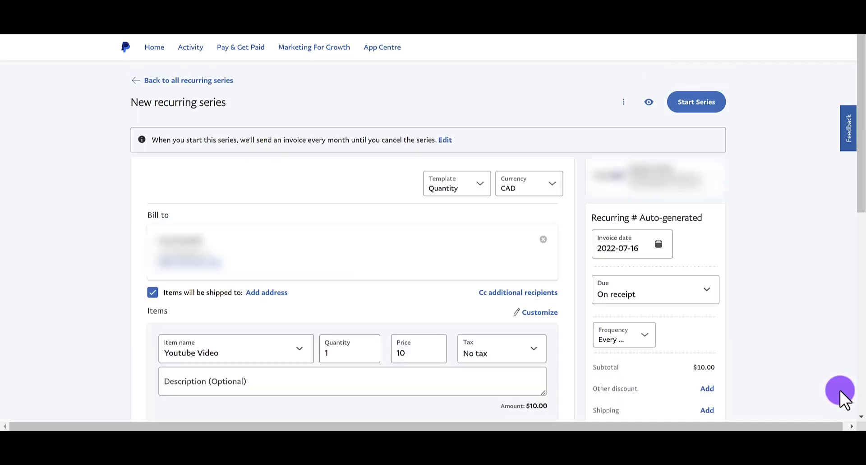
click(648, 103)
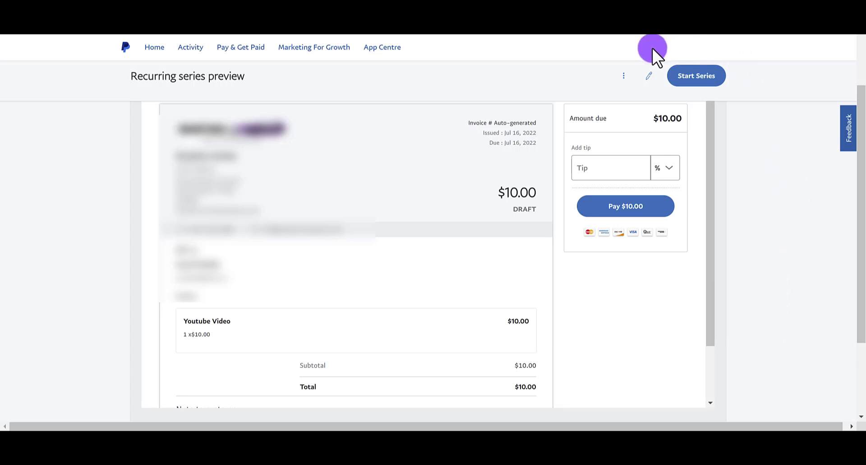
click(649, 75)
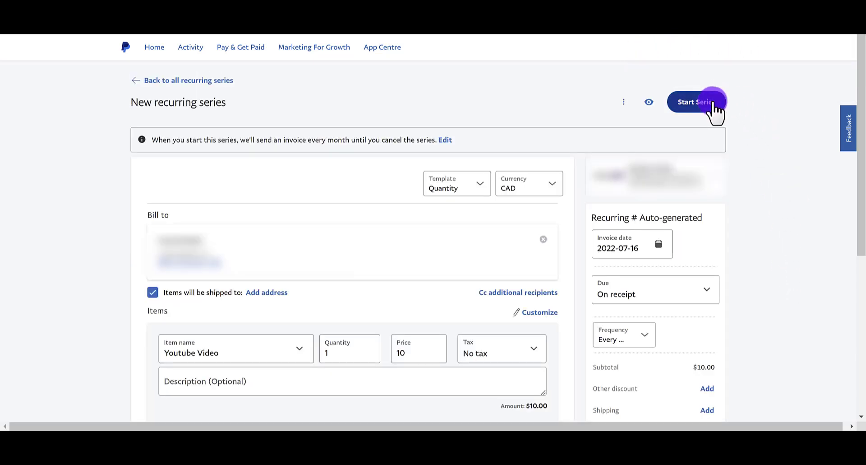